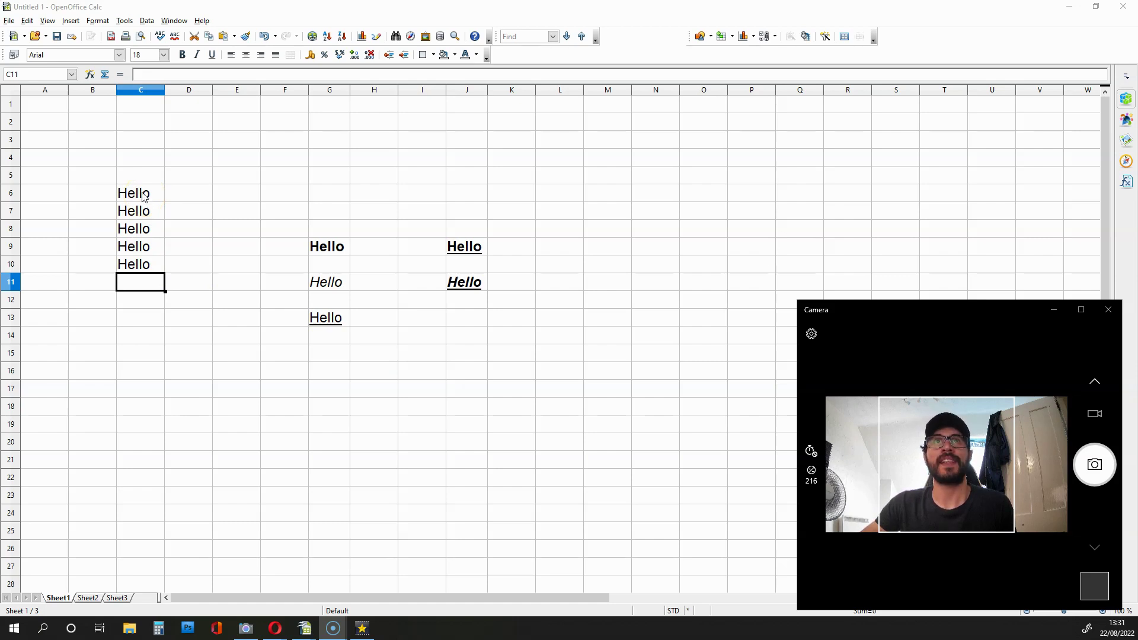
- Make the Hello in cell C6 bold
click(143, 195)
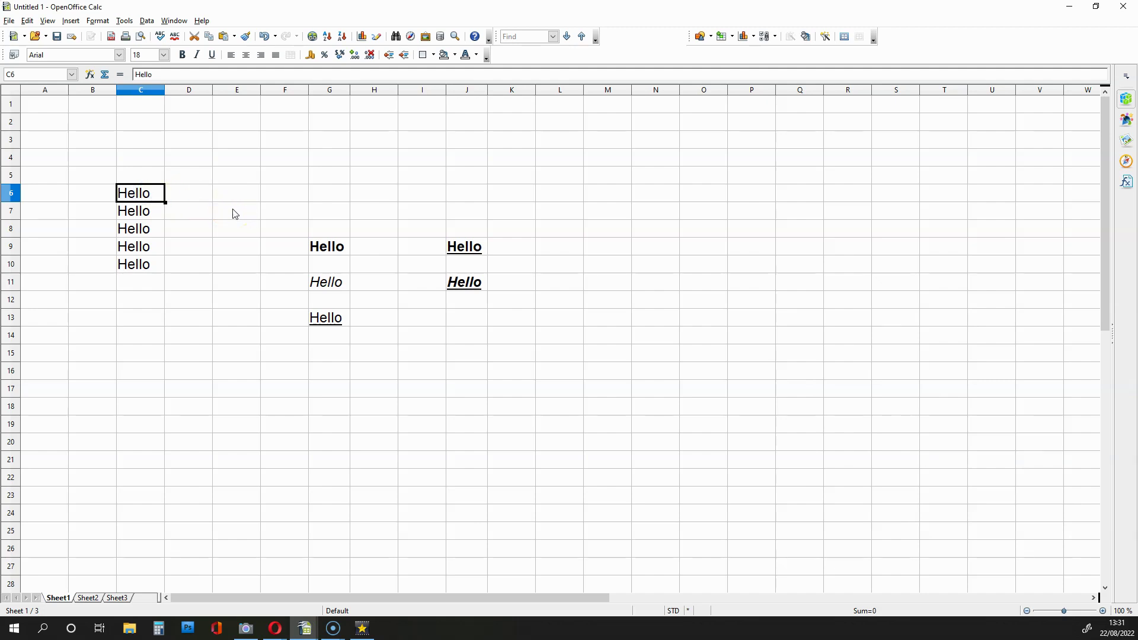
key(ctrl+b)
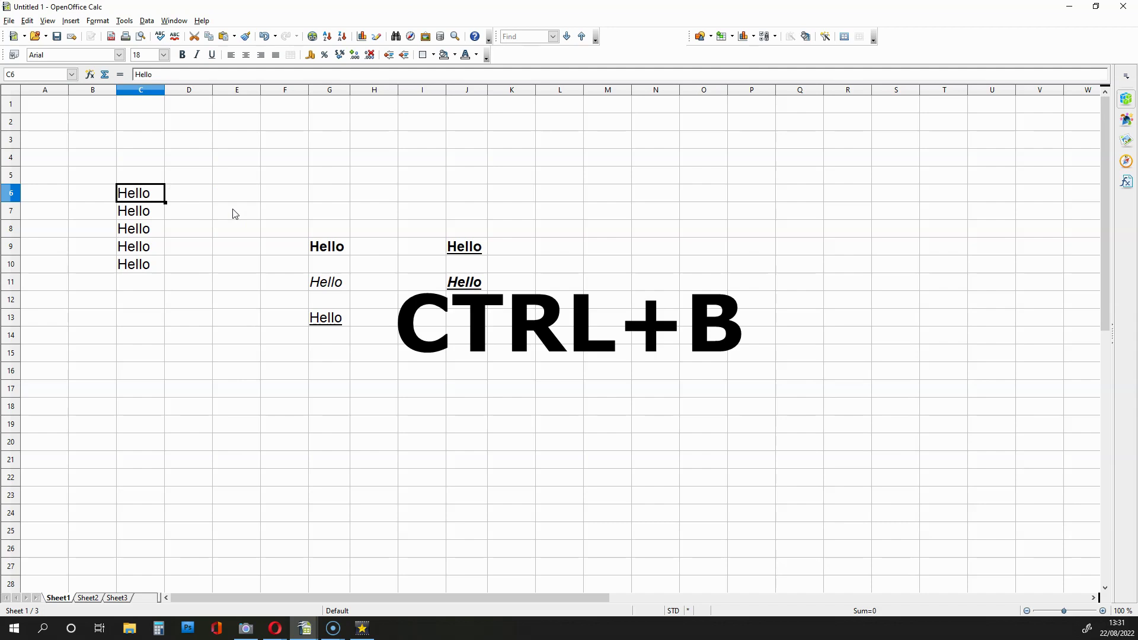
key(ctrl+b)
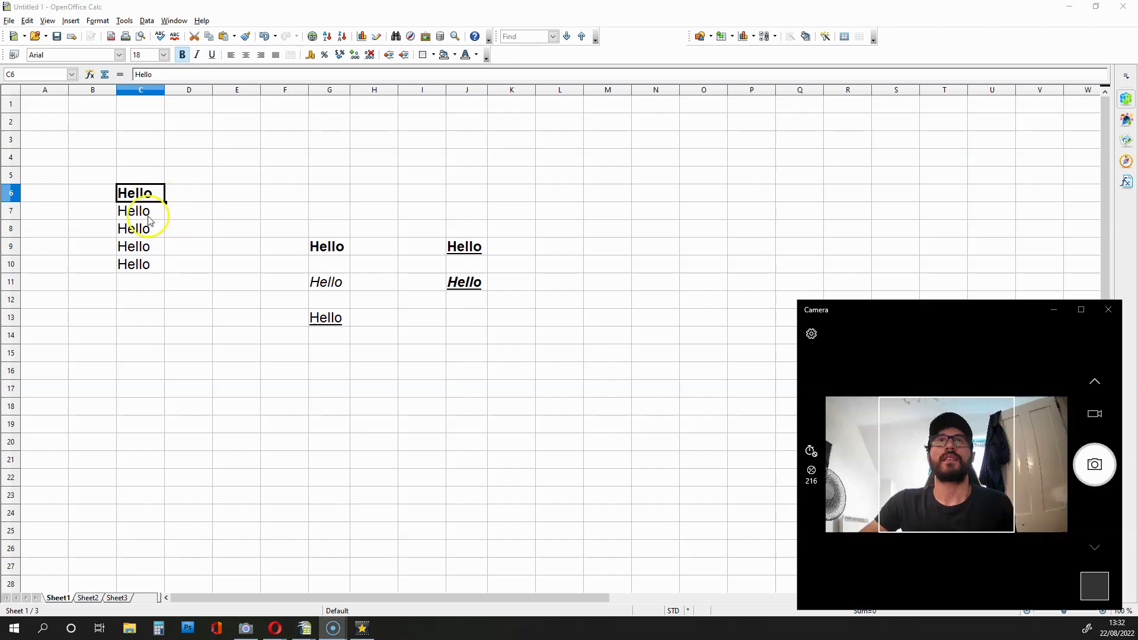
- Italicize the word Hello inside cell C7
click(149, 220)
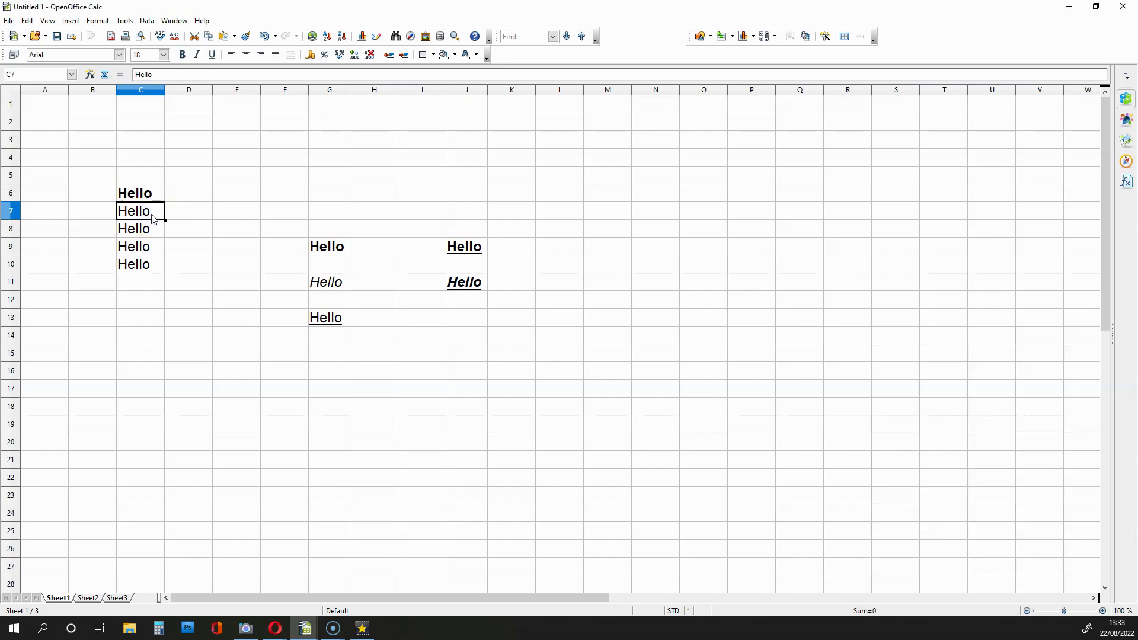
double_click(151, 217)
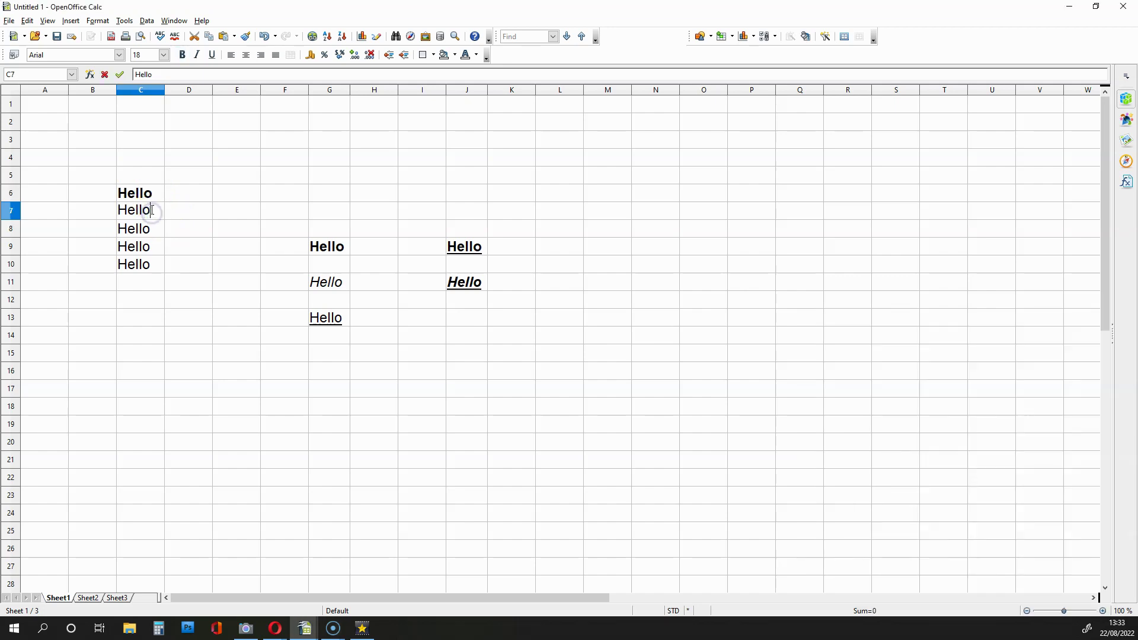
drag(151, 215, 119, 206)
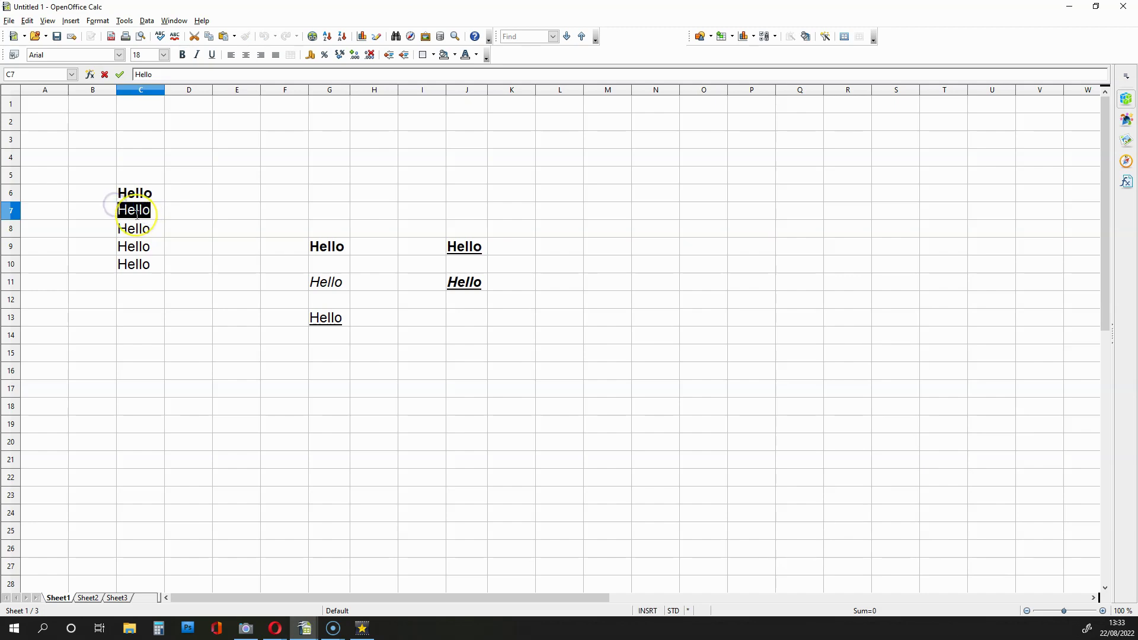
key(ctrl+i)
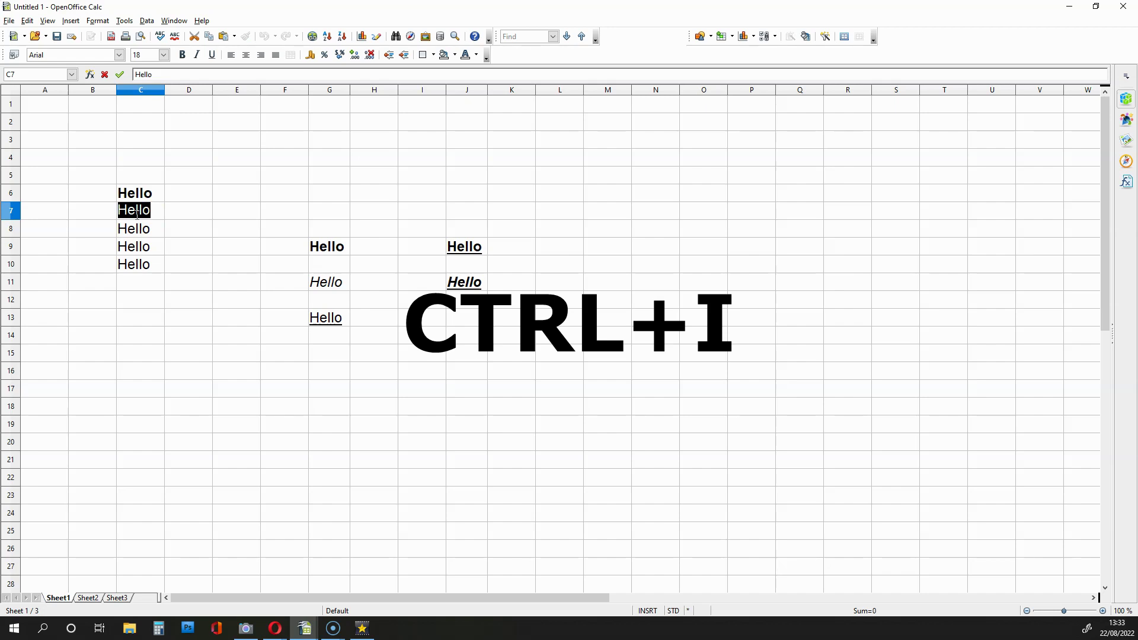
key(ctrl+i)
click(178, 214)
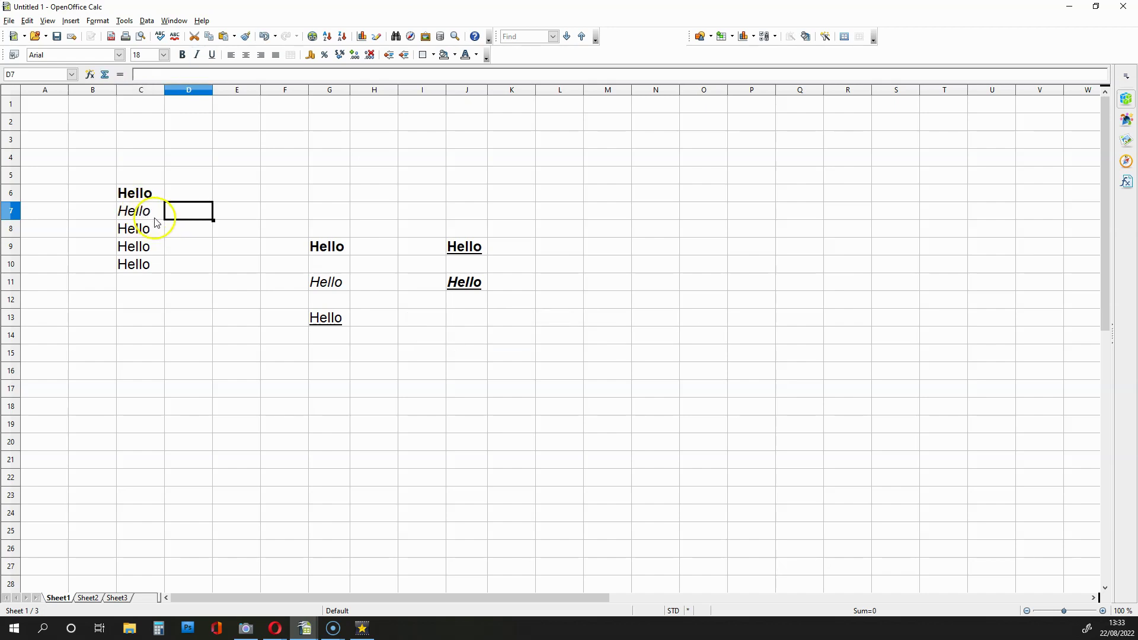
- Remove the italic from the word Hello in C7
click(155, 217)
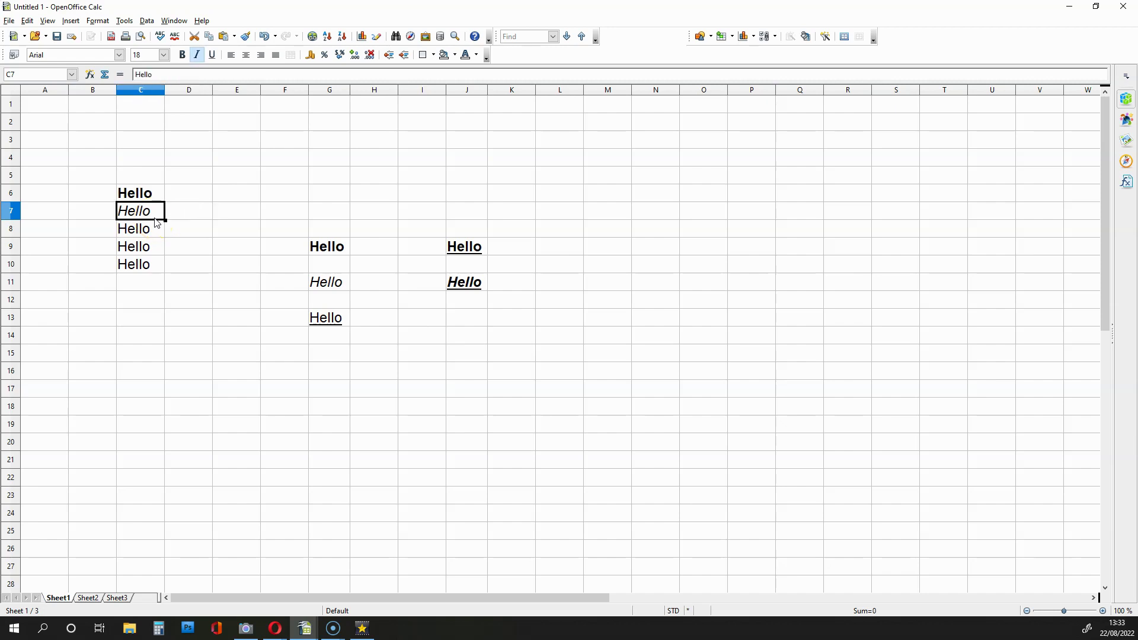
double_click(156, 212)
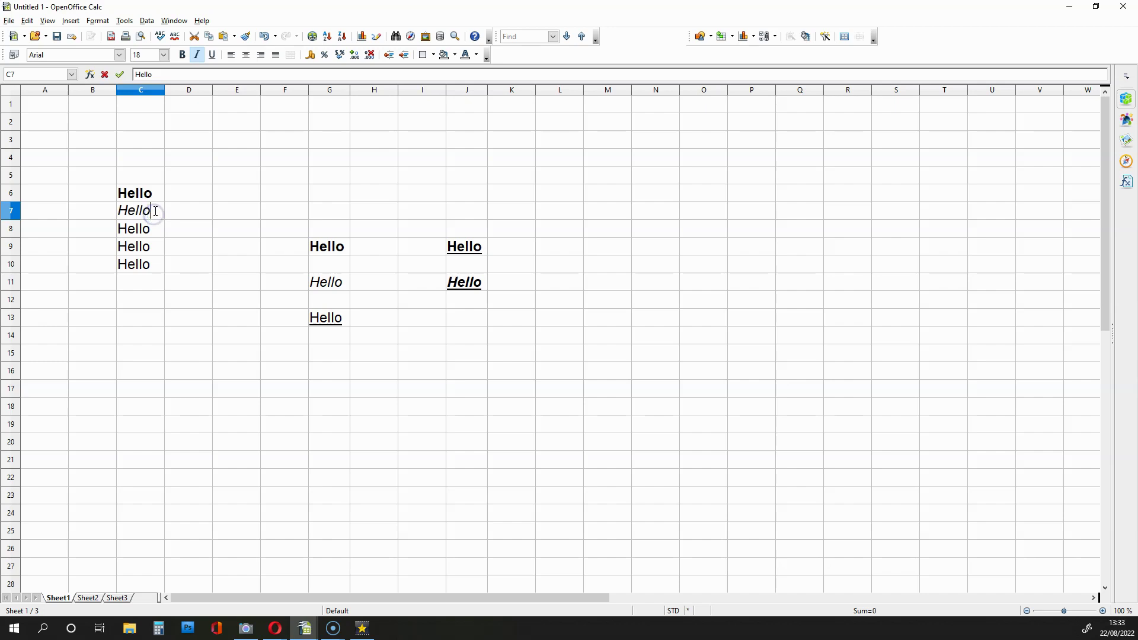
drag(153, 211, 119, 209)
key(ctrl+i)
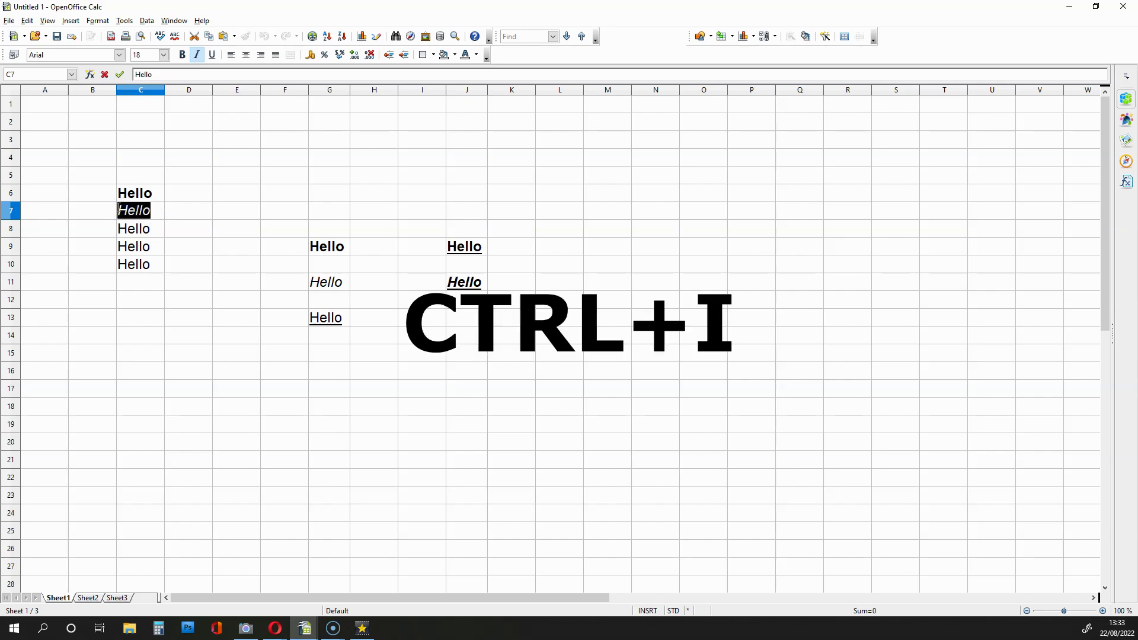
key(ctrl+i)
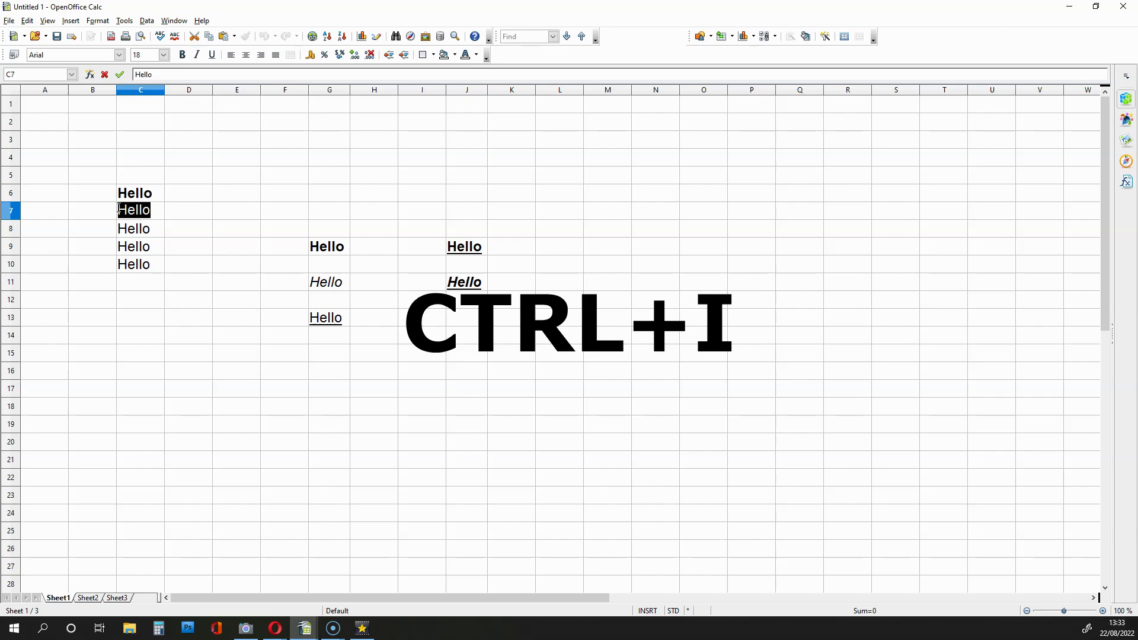
click(186, 215)
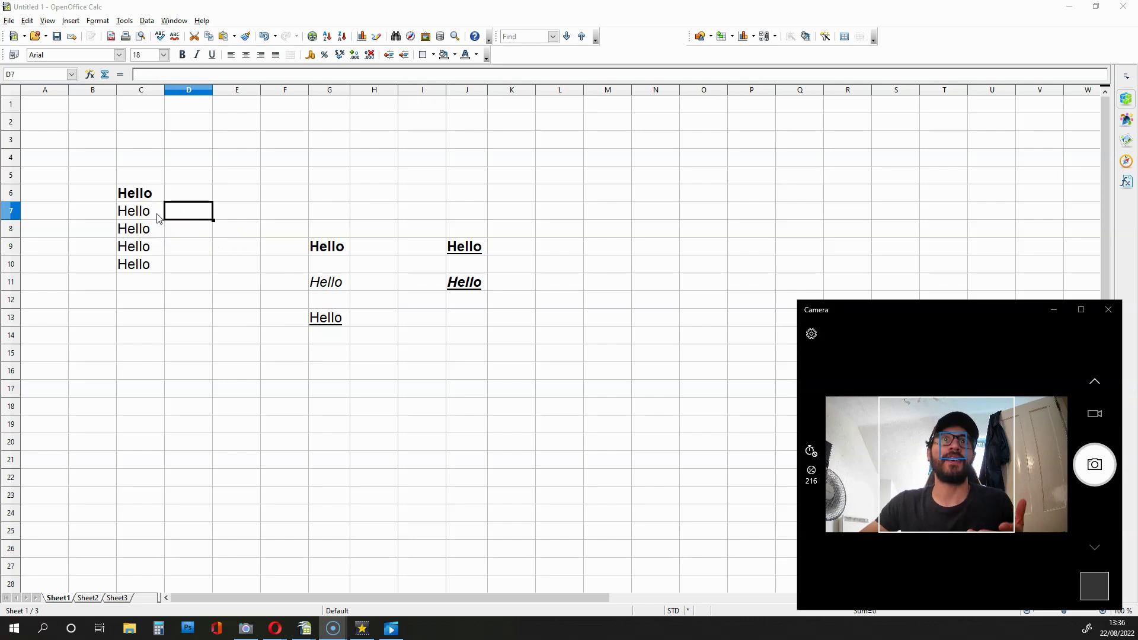
- Make the final letter 'o' in C7 italic and bold, then remove its italic again
click(157, 217)
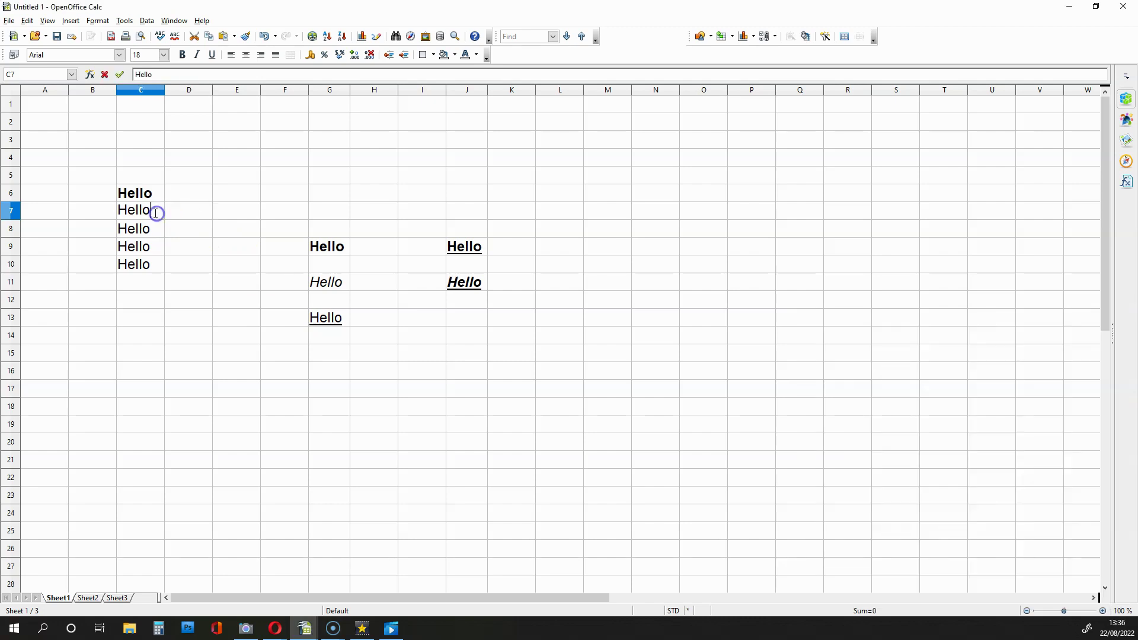
double_click(157, 212)
drag(157, 212, 140, 209)
key(ctrl+i)
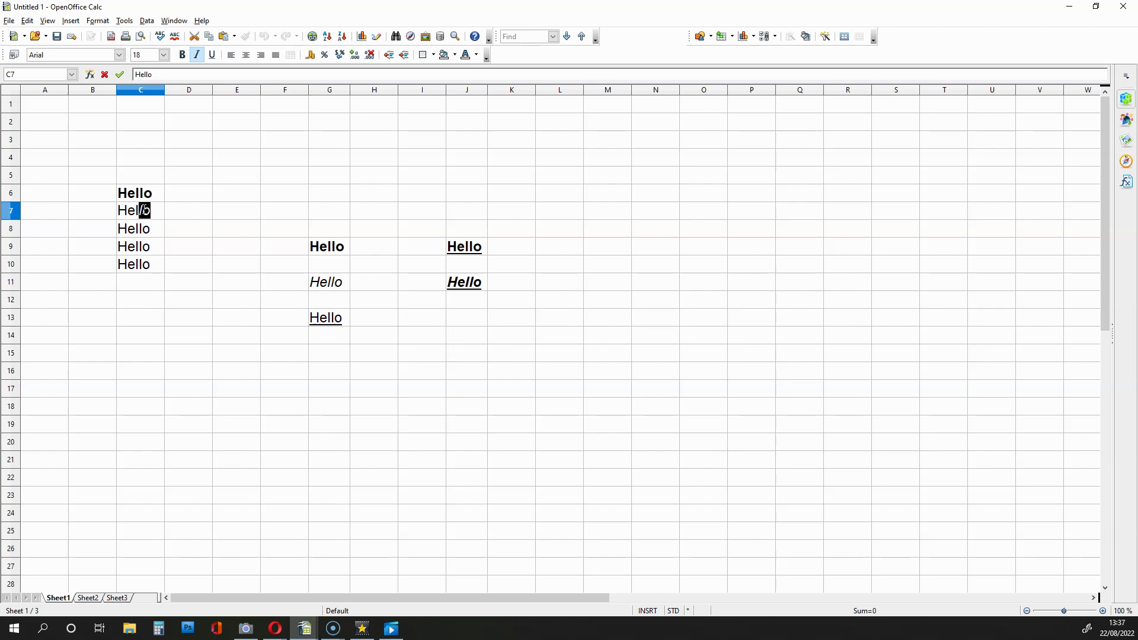
key(ctrl+b)
key(ctrl+b)
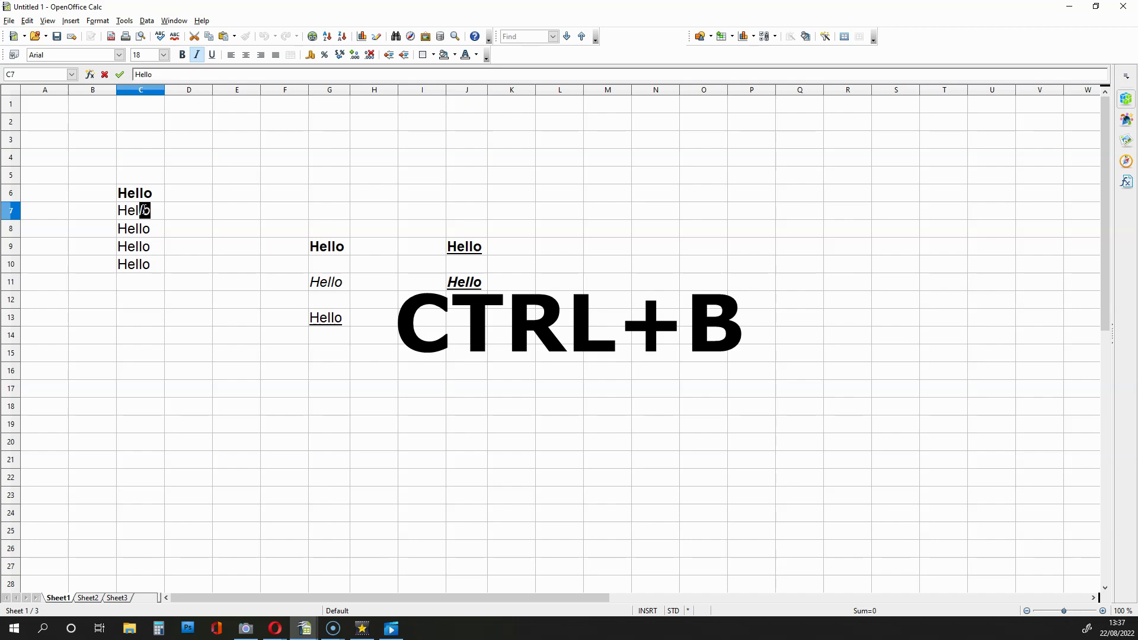
key(ctrl+i)
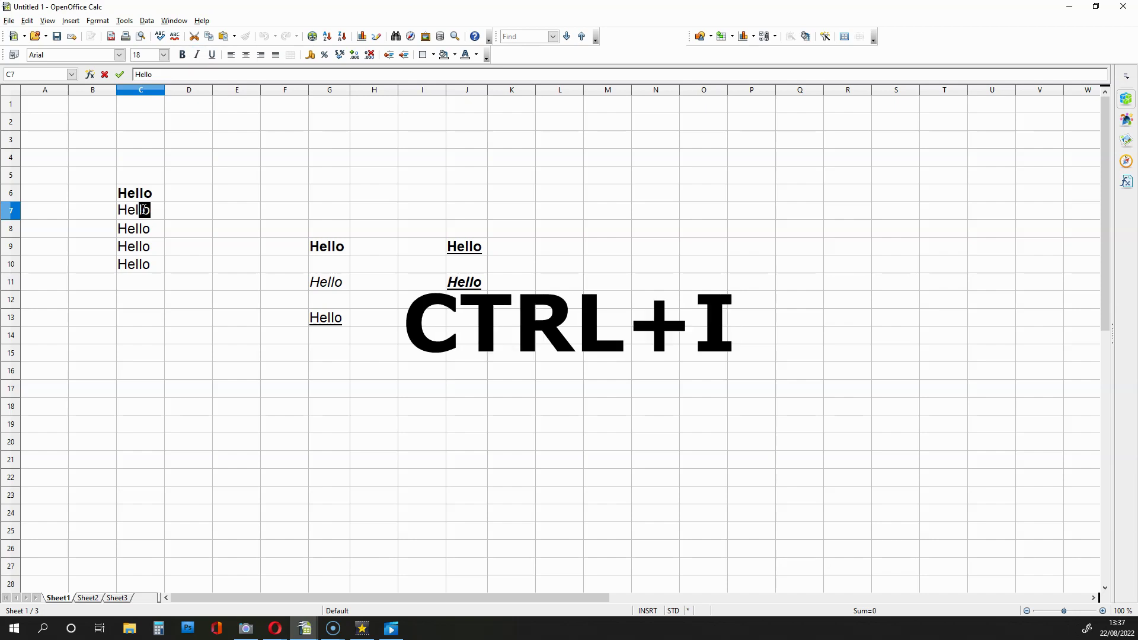
click(178, 211)
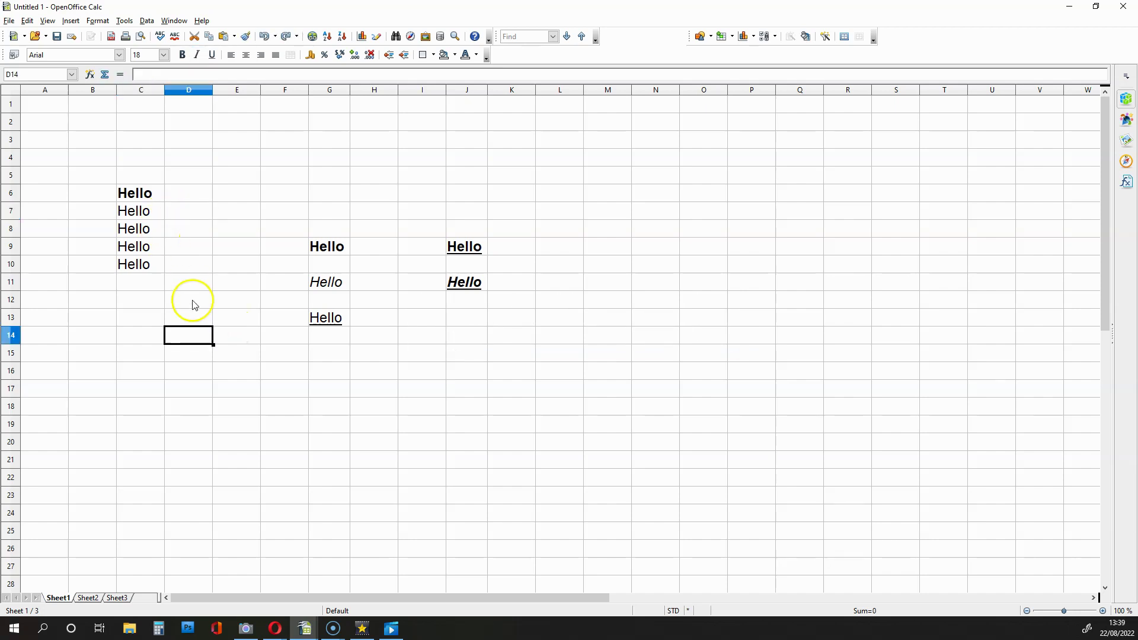
- Italicize the word Hello in C7 again
click(144, 214)
double_click(144, 213)
drag(149, 213, 118, 209)
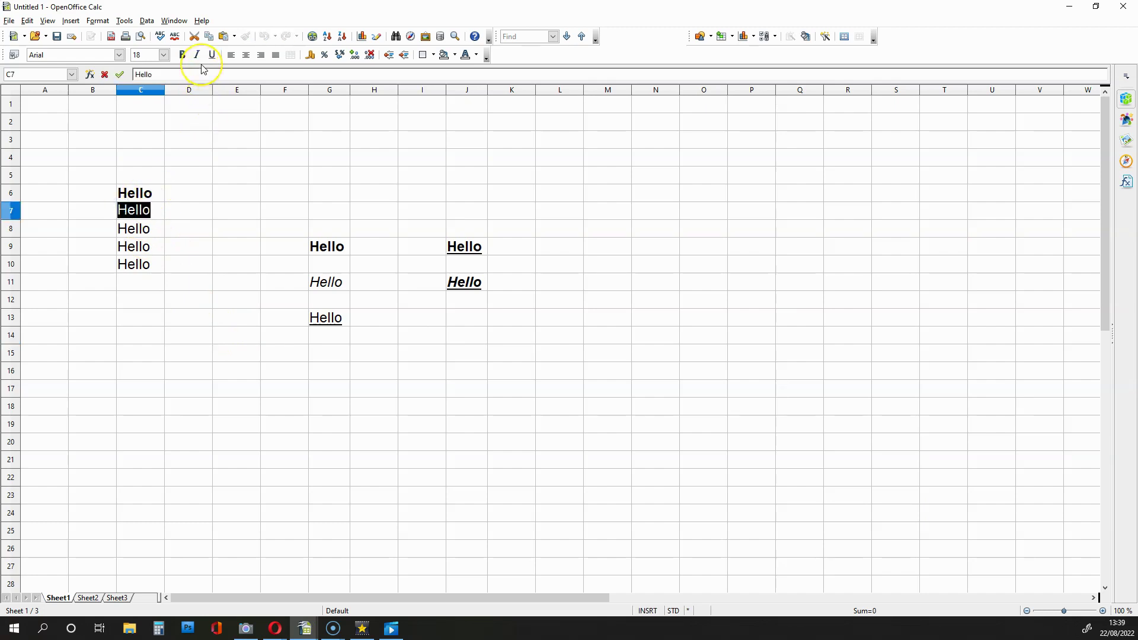
key(ctrl+i)
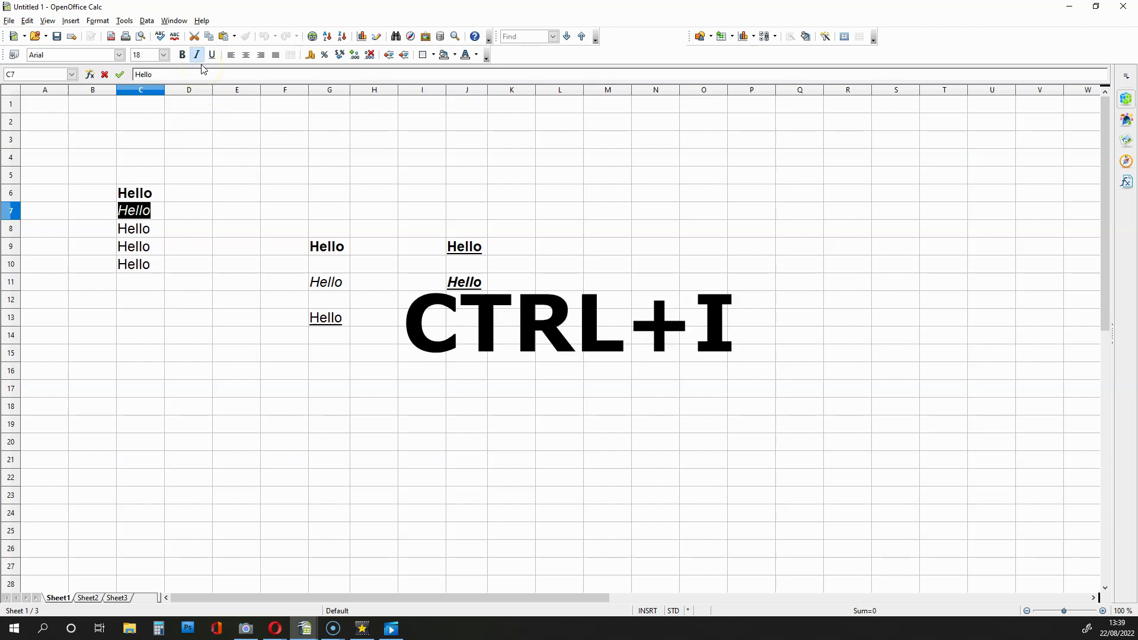
click(172, 282)
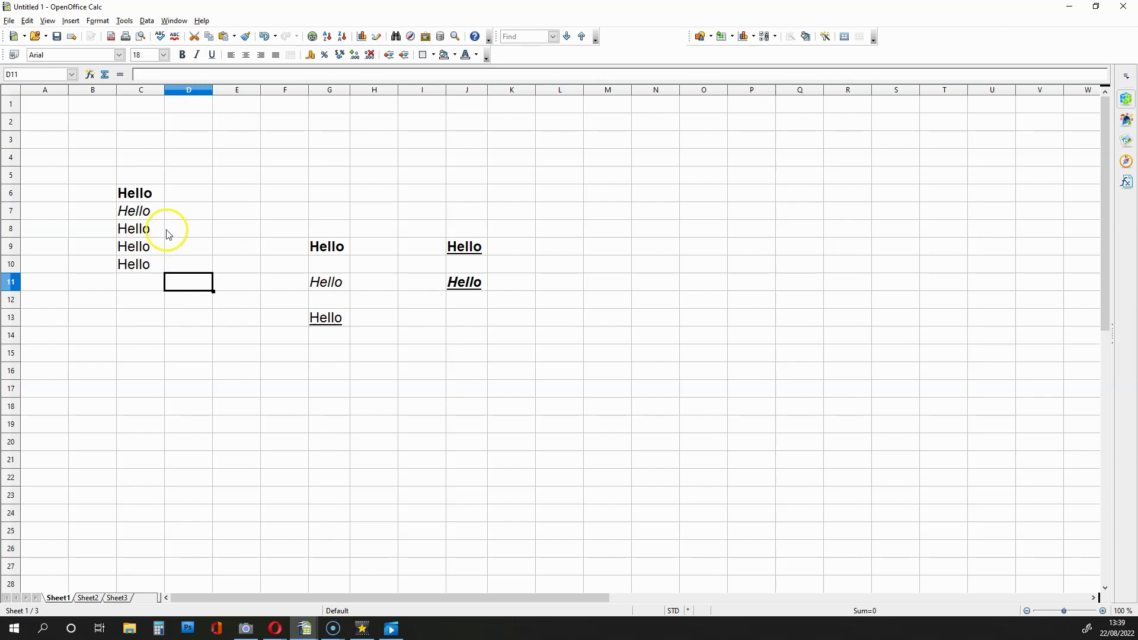
- Underline the Hello in cell C8, check it, then remove the underline
click(157, 234)
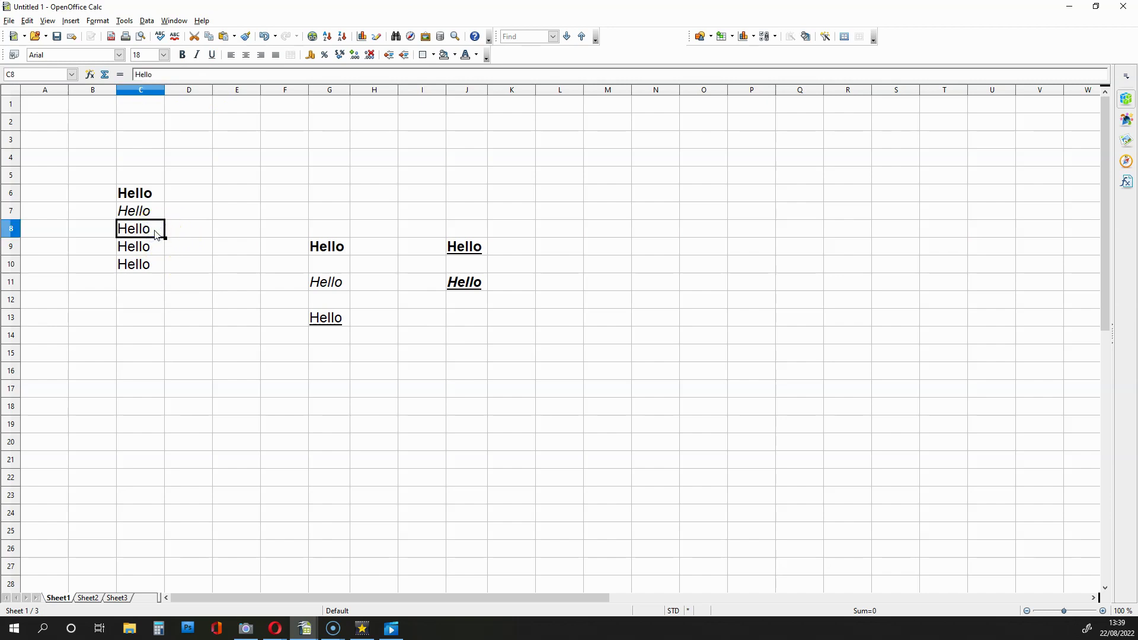
key(ctrl+u)
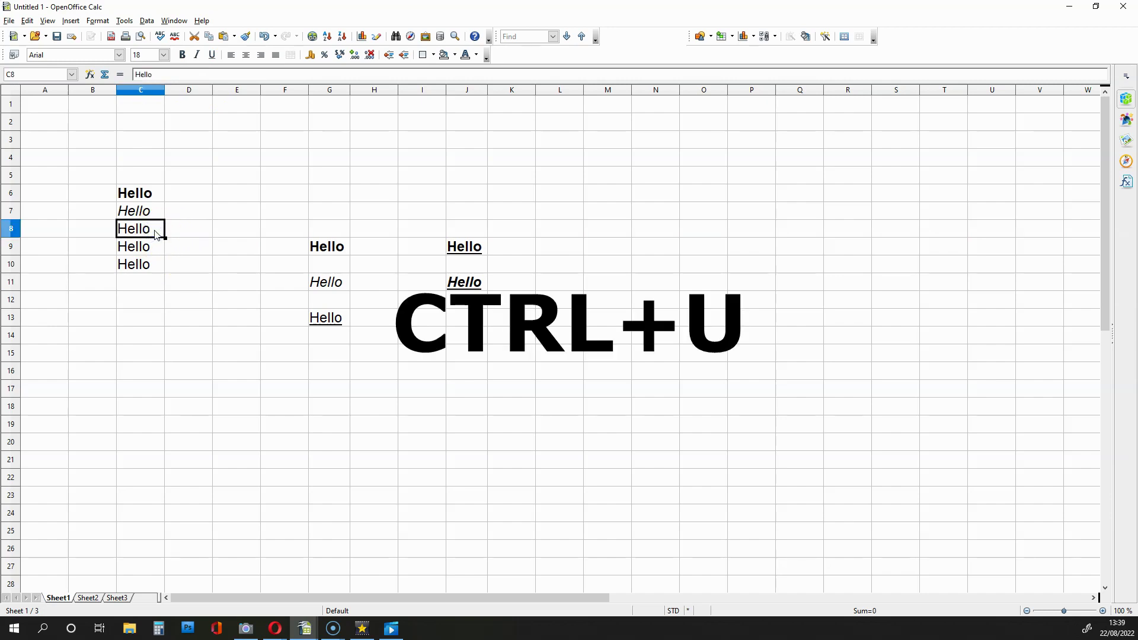
key(ctrl+u)
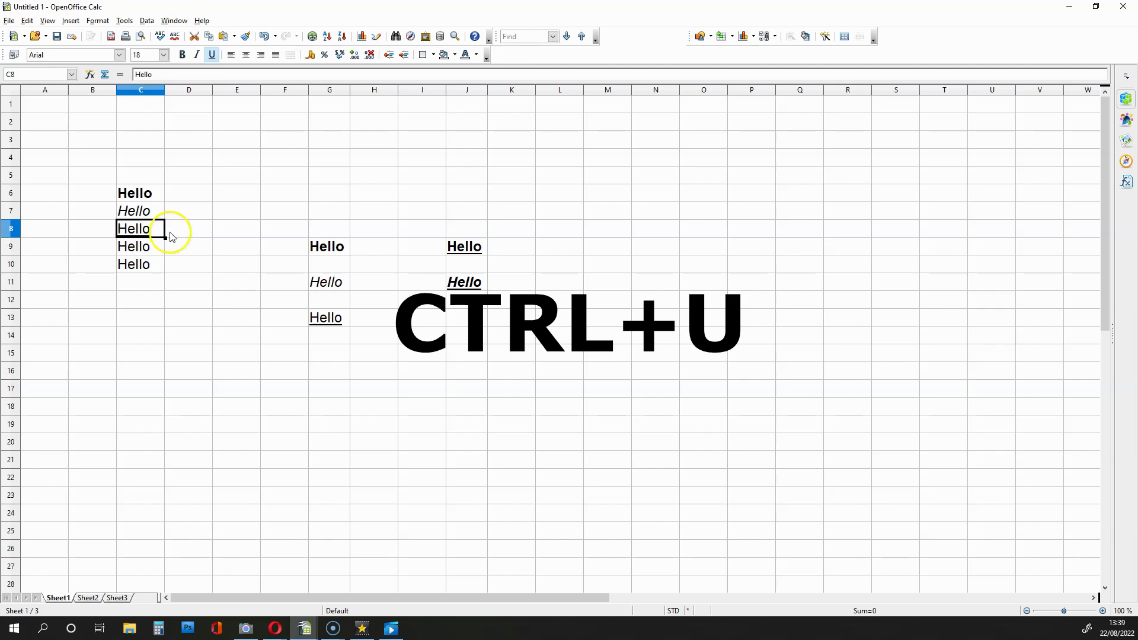
click(199, 232)
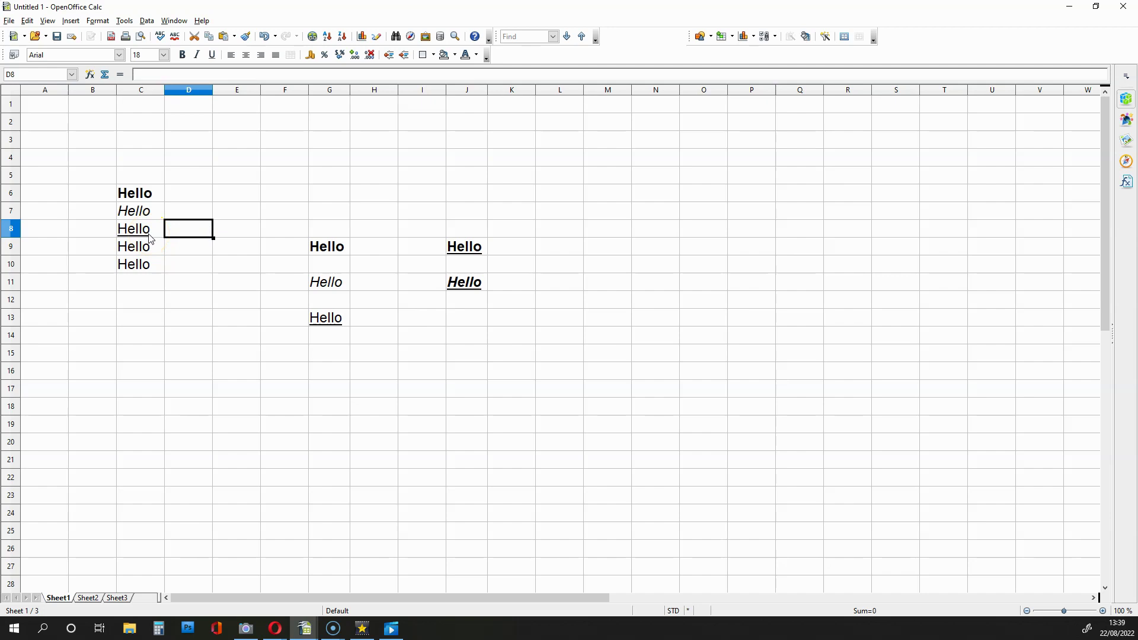
click(149, 236)
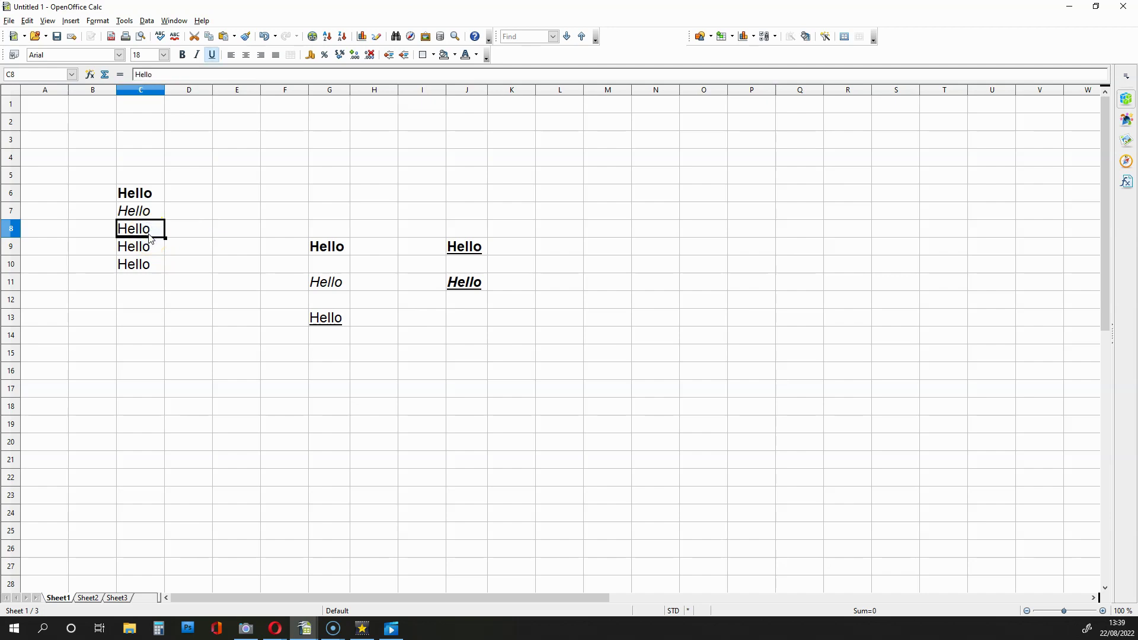
key(ctrl+u)
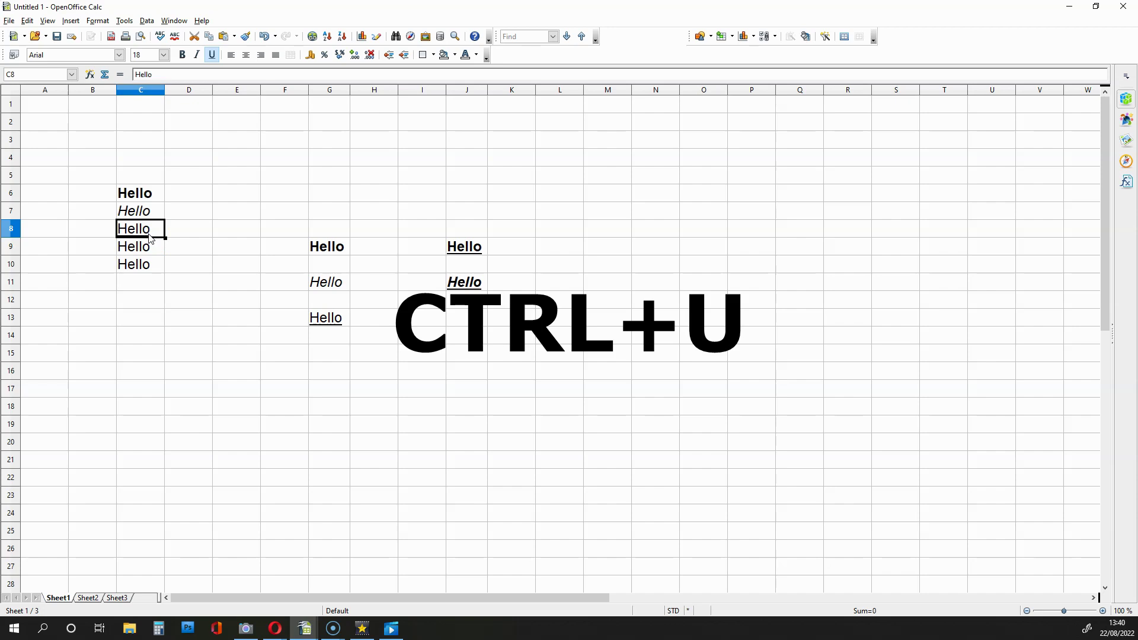
key(ctrl+u)
double_click(185, 250)
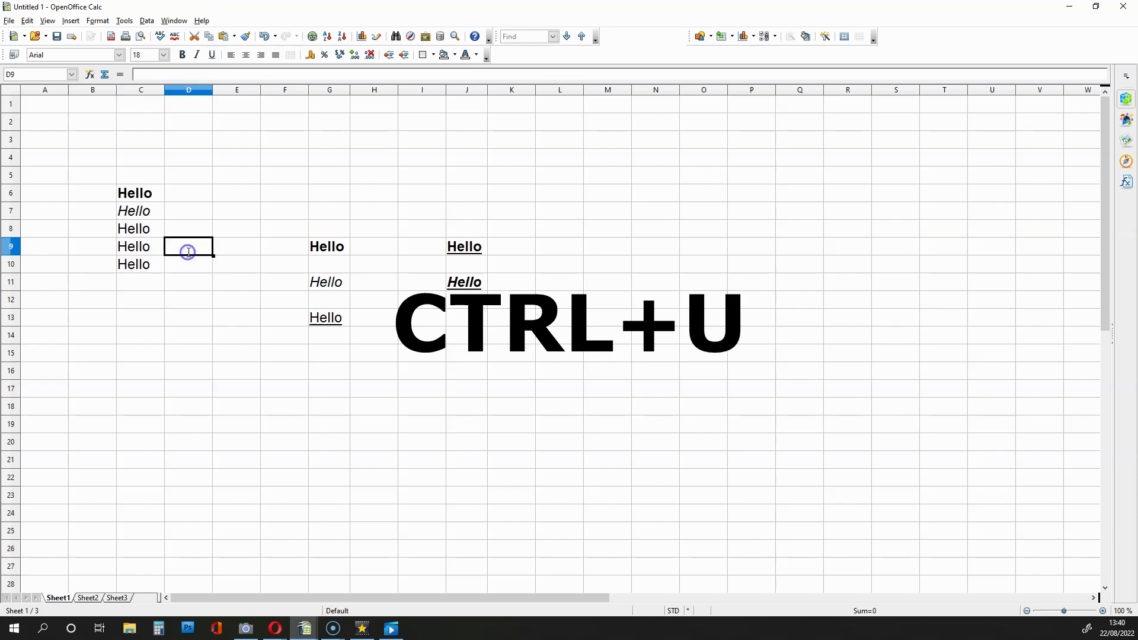
- Underline only the letters 'ello' of Hello in C8
double_click(155, 231)
drag(152, 229, 132, 230)
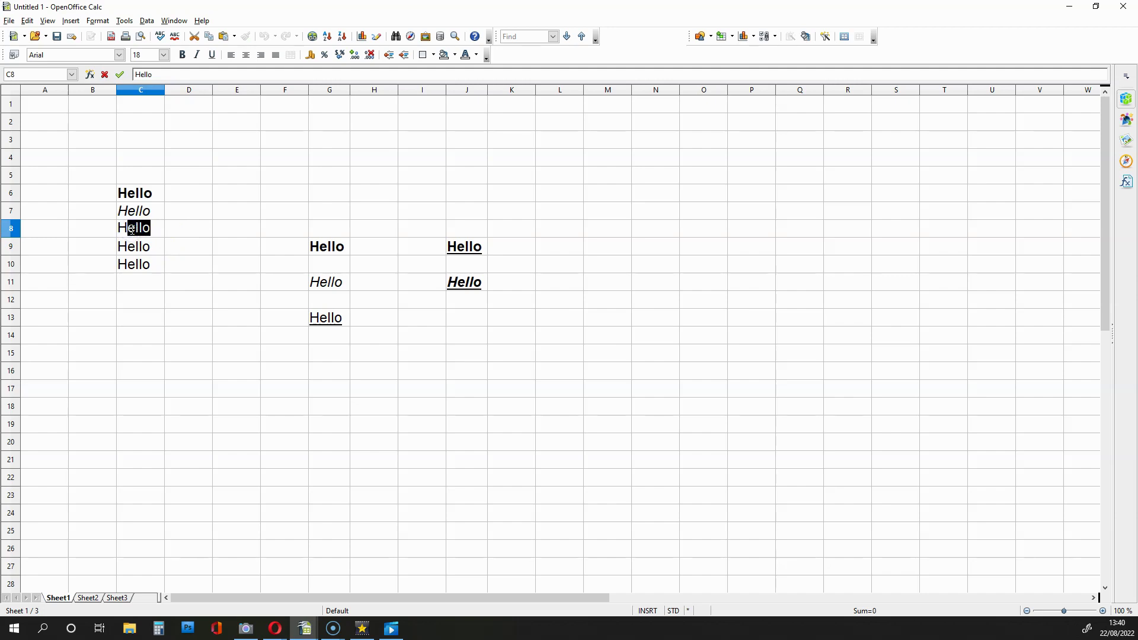
key(ctrl+u)
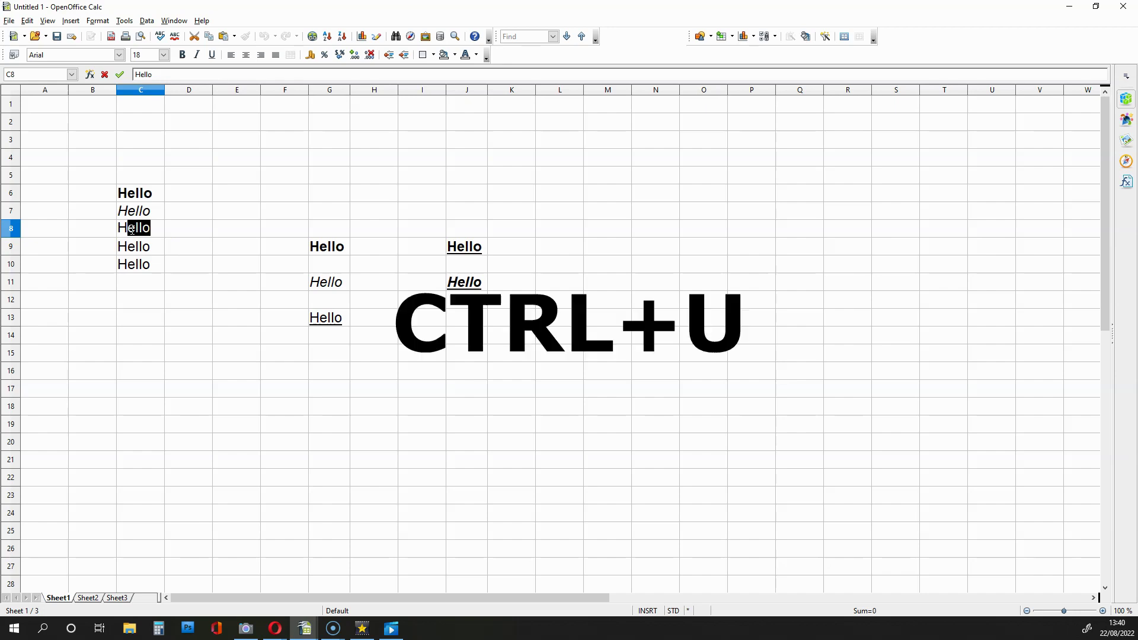
key(ctrl+u)
click(159, 229)
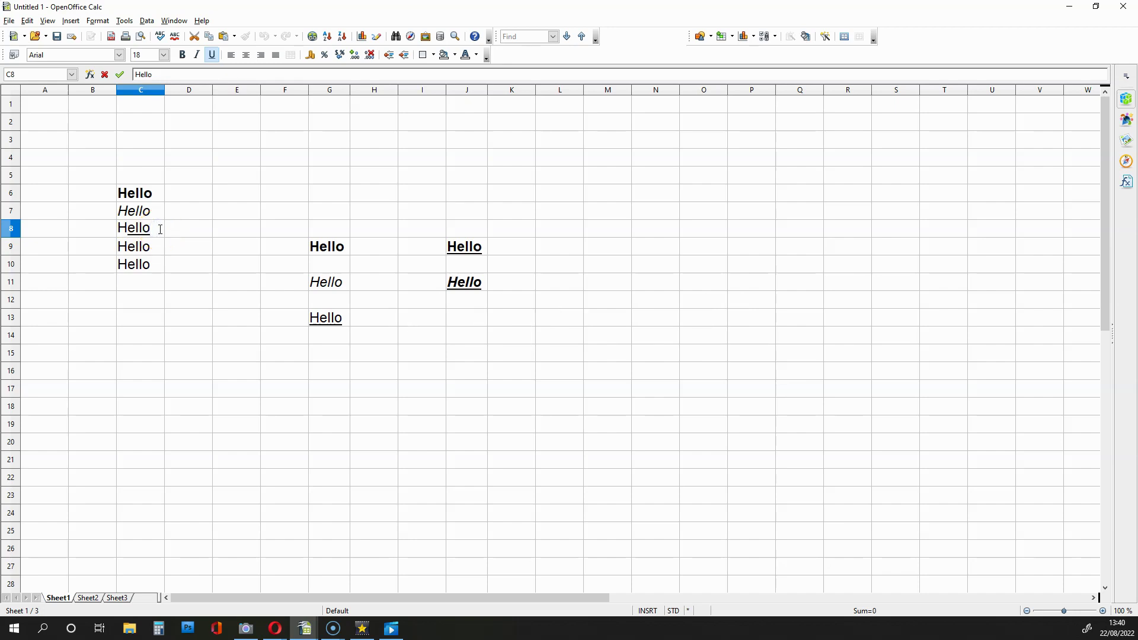
- Underline the whole word Hello in C8, then remove the underline again
click(160, 229)
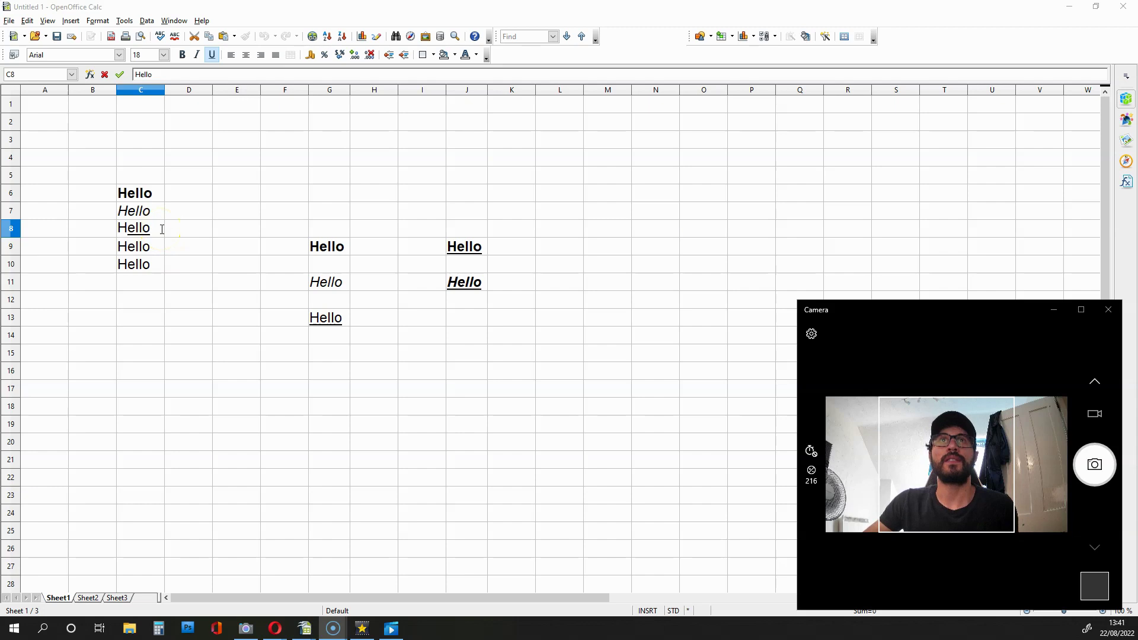
drag(161, 229, 120, 228)
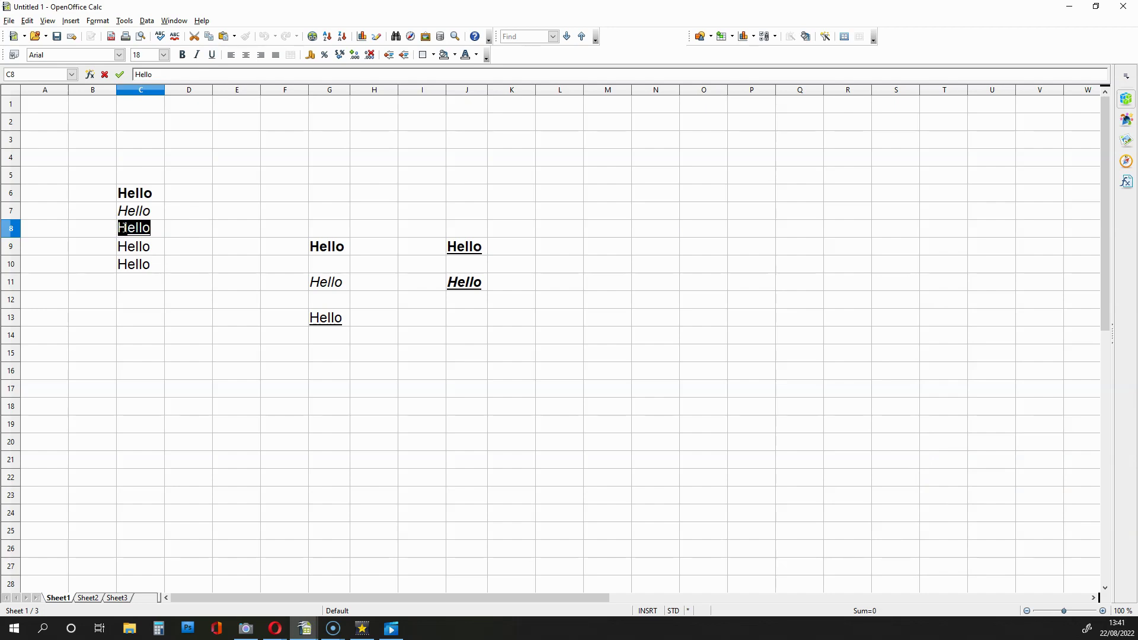
key(ctrl+u)
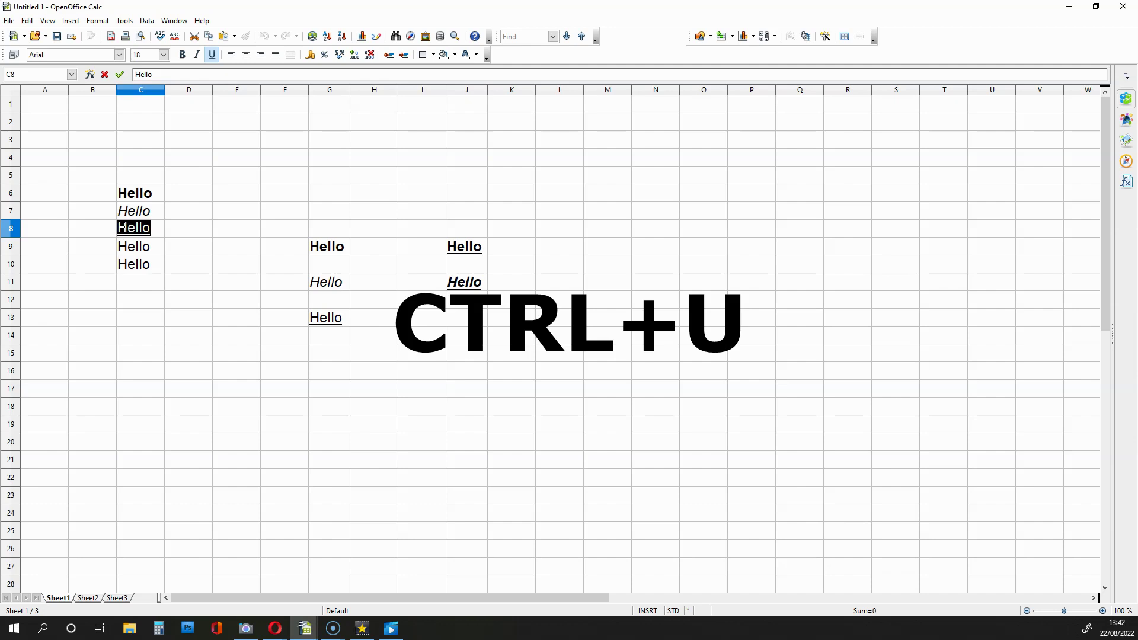
key(ctrl+u)
click(191, 243)
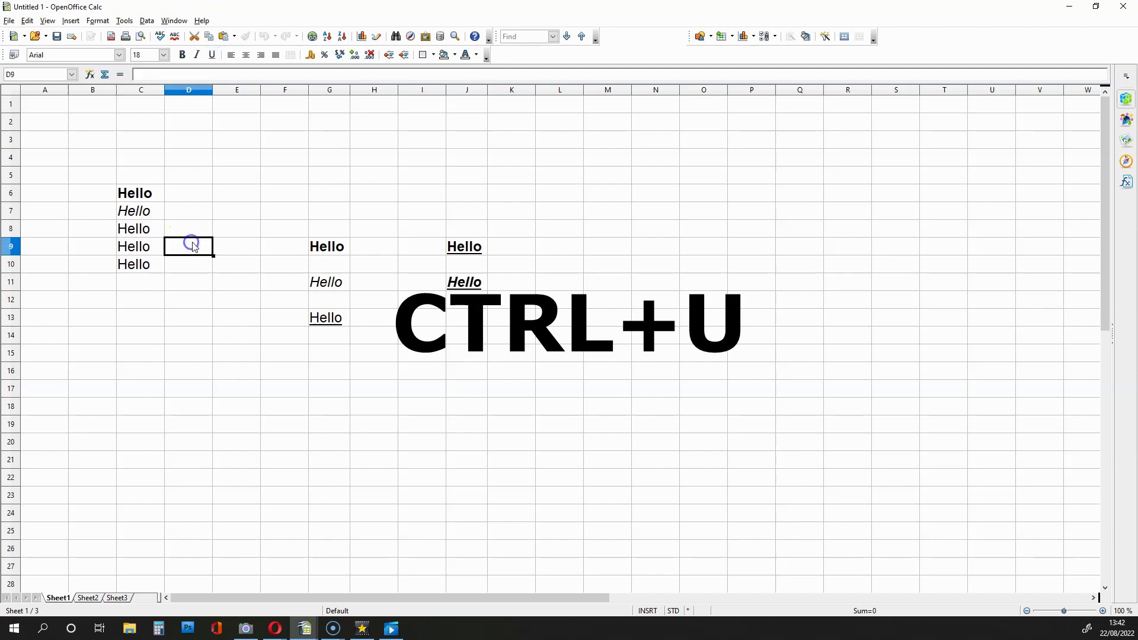
- Make C8's Hello bold, italic and underlined
click(151, 233)
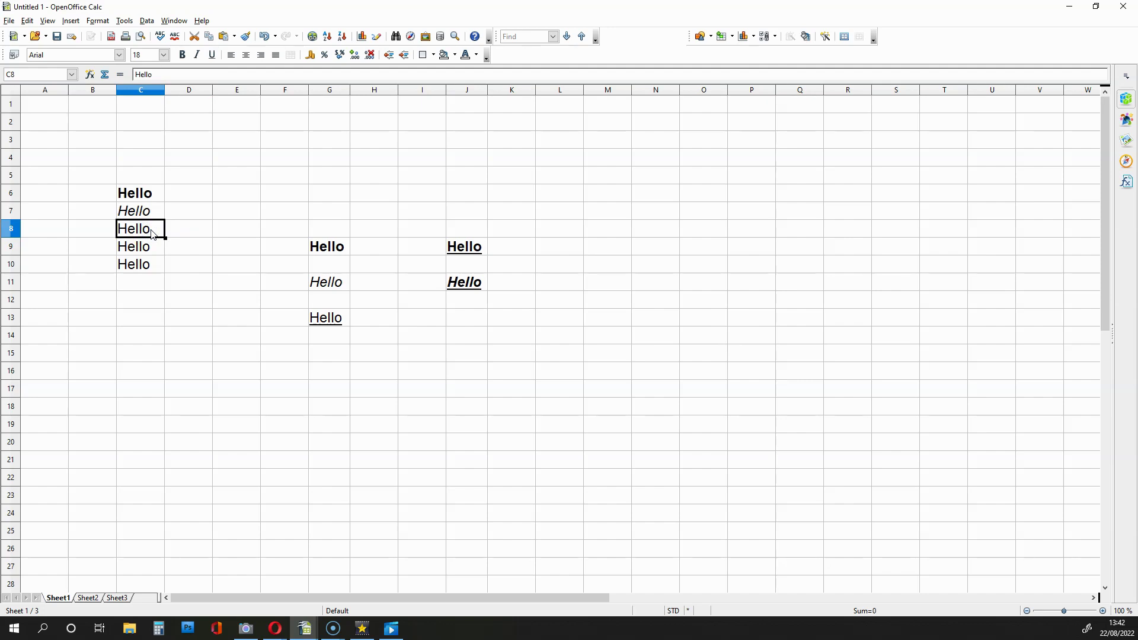
key(ctrl+b)
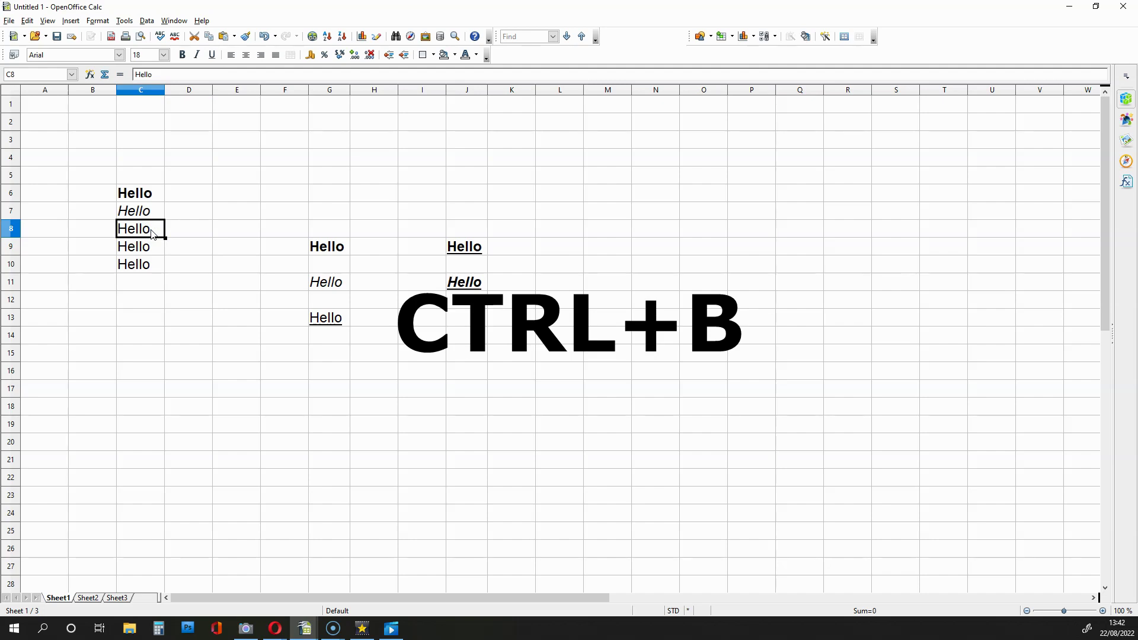
key(ctrl+b)
key(ctrl+i)
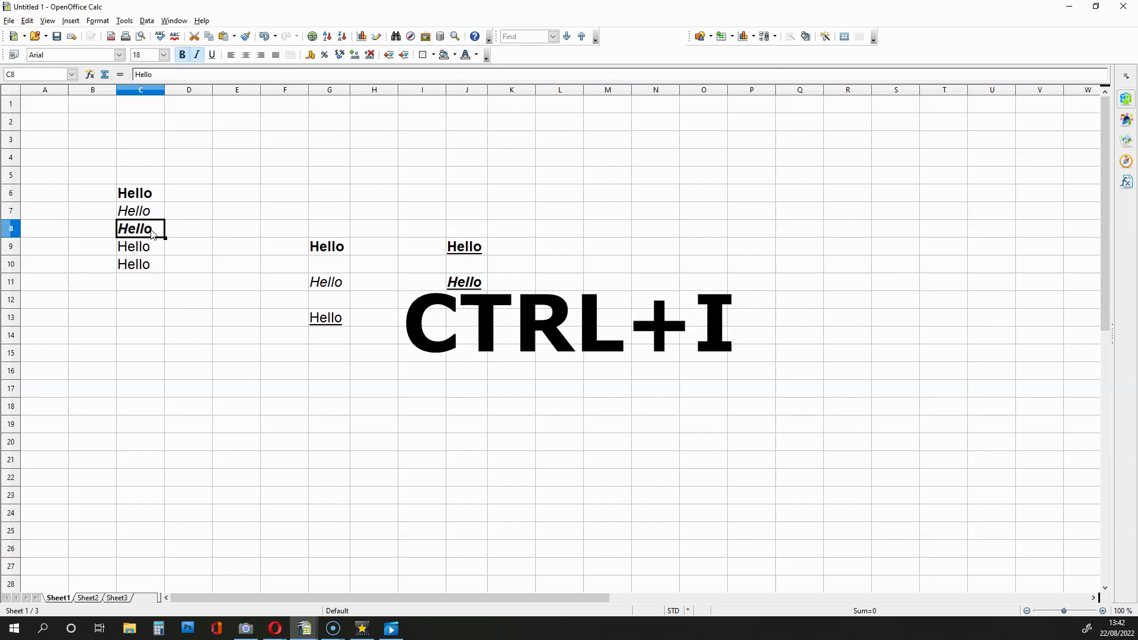
key(ctrl+u)
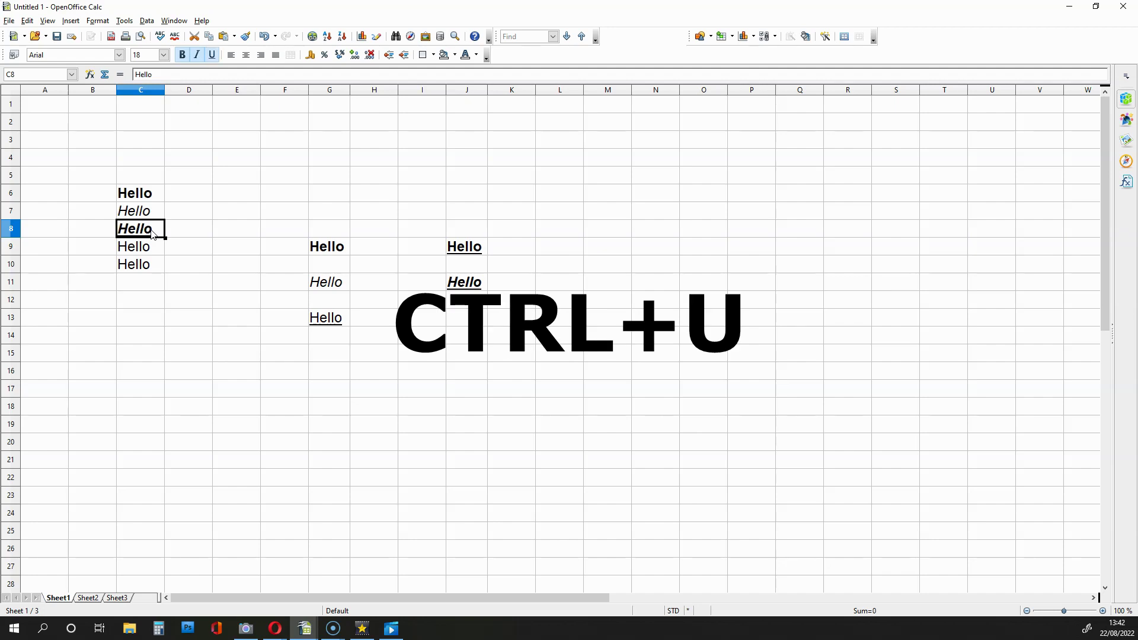
click(190, 248)
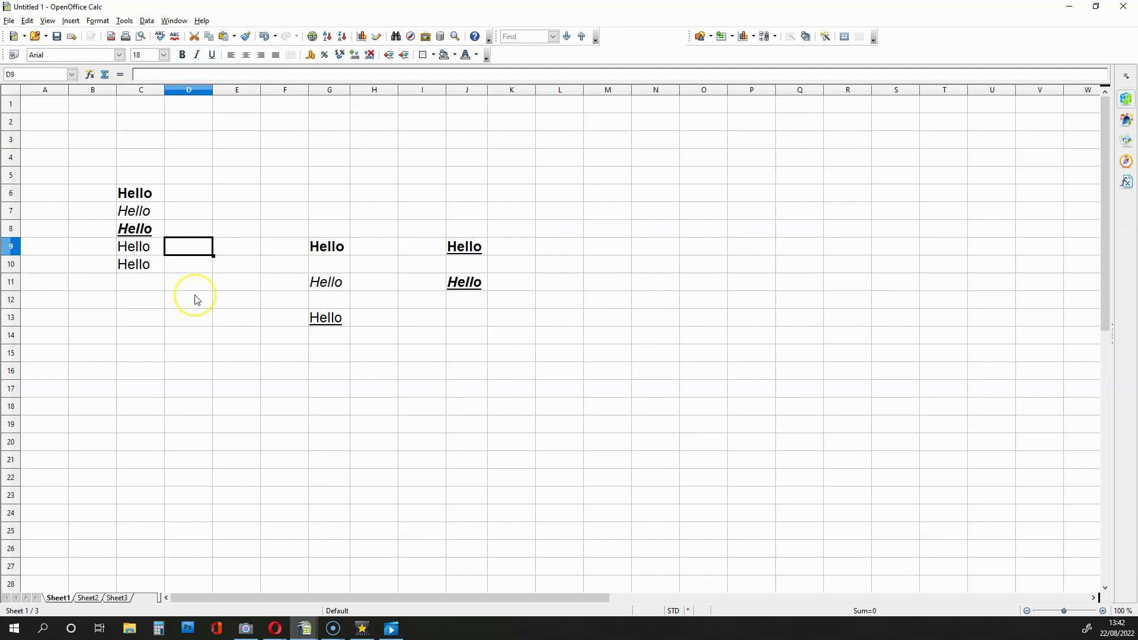
- Remove the bold, italic and underline from C8's Hello
click(153, 236)
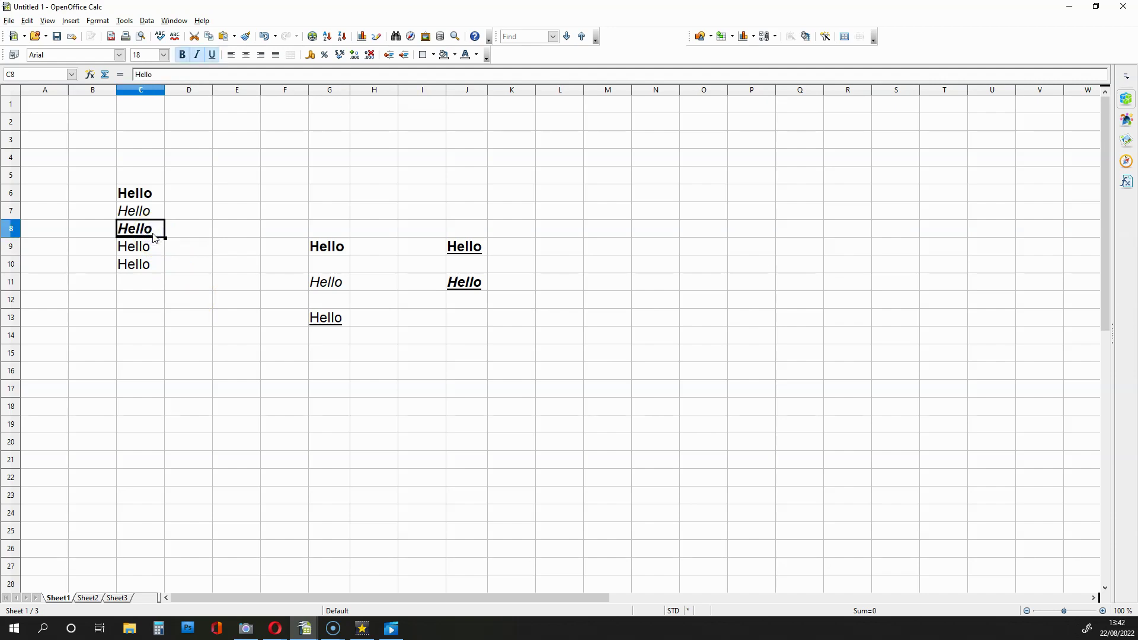
key(ctrl+b)
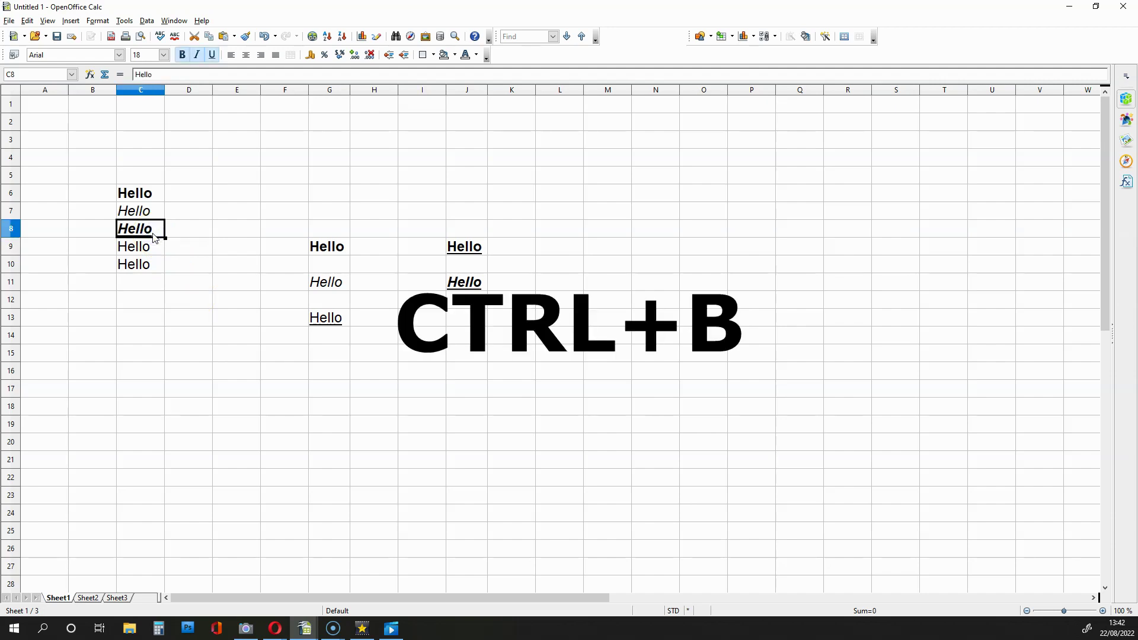
key(ctrl+i)
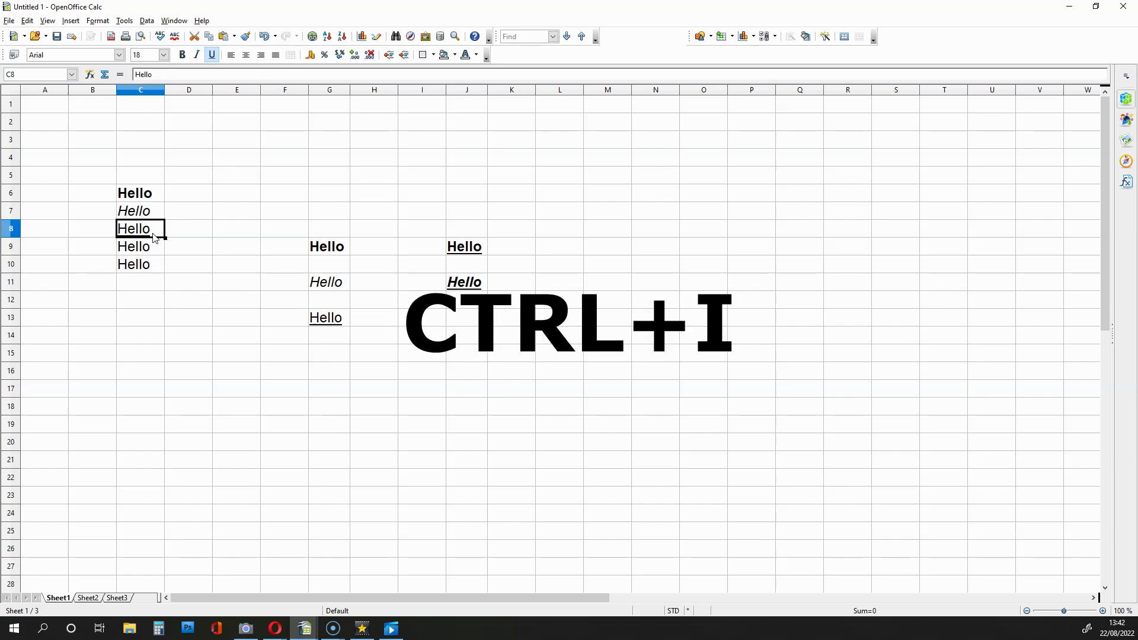
key(ctrl+u)
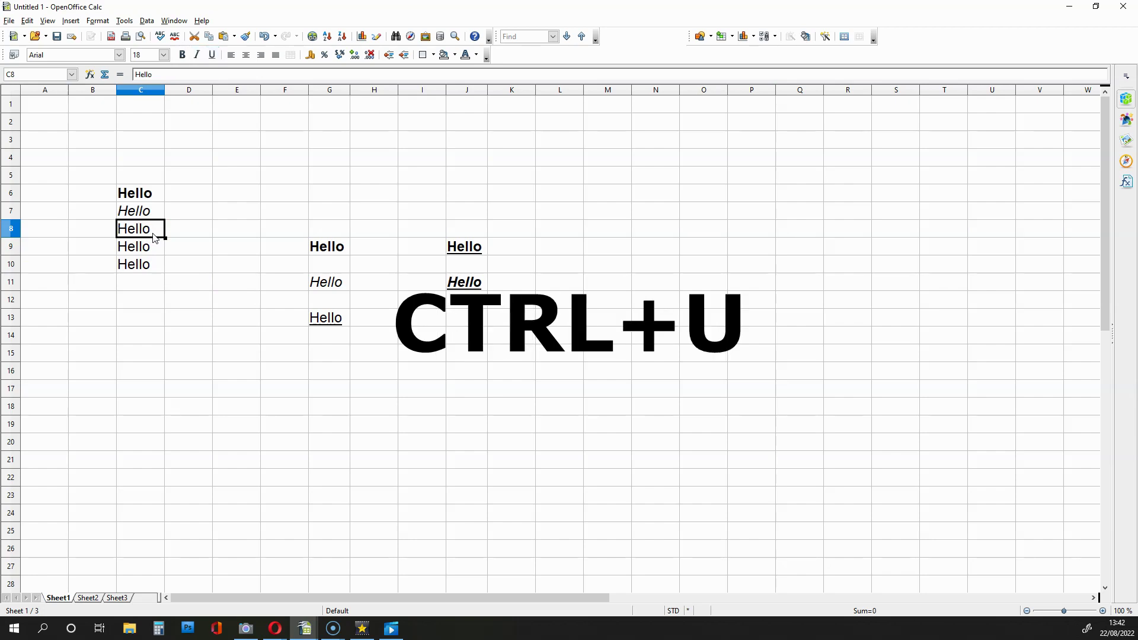
click(206, 252)
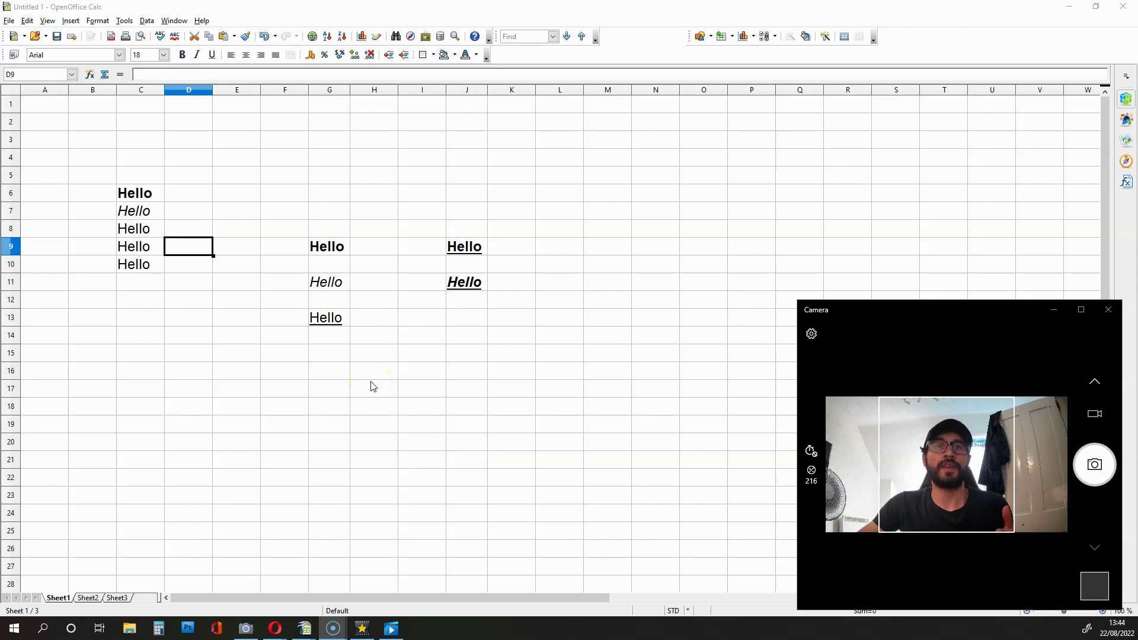